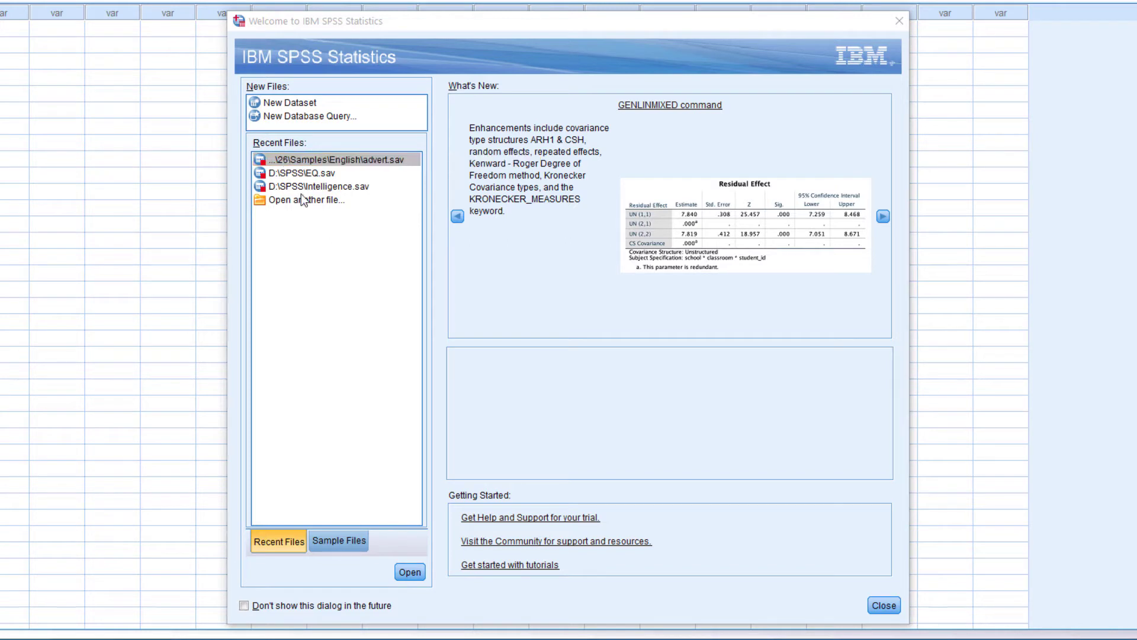
Look through the Welcome dialog's New Files options and Recent Files list
left_click(284, 105)
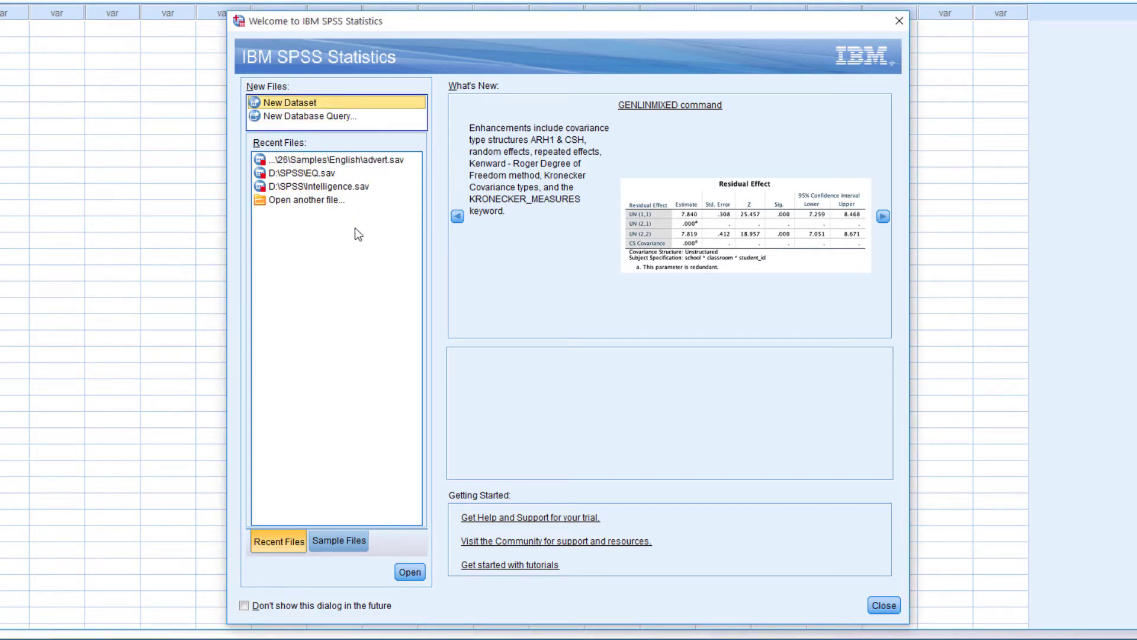
left_click(312, 120)
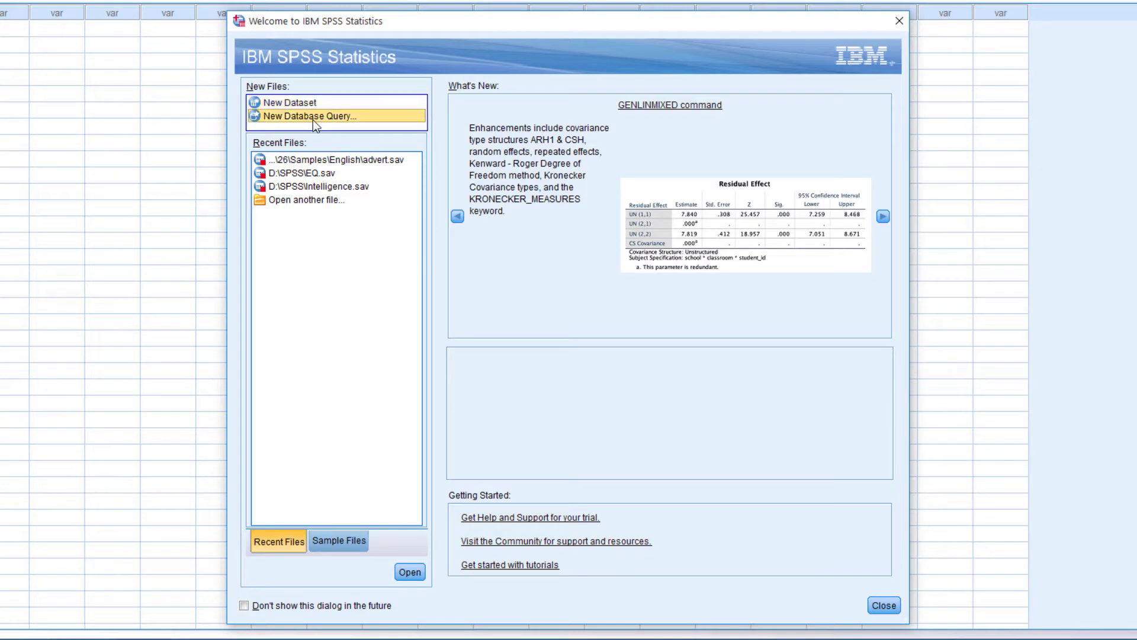
left_click(369, 244)
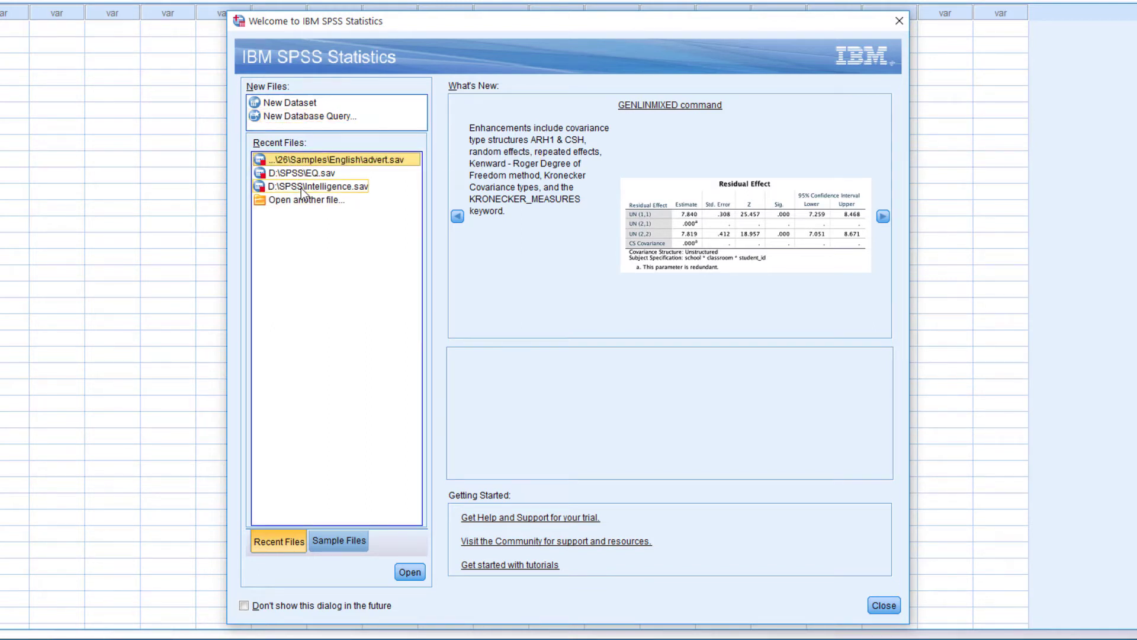
left_click(303, 189)
left_click(304, 175)
left_click(307, 164)
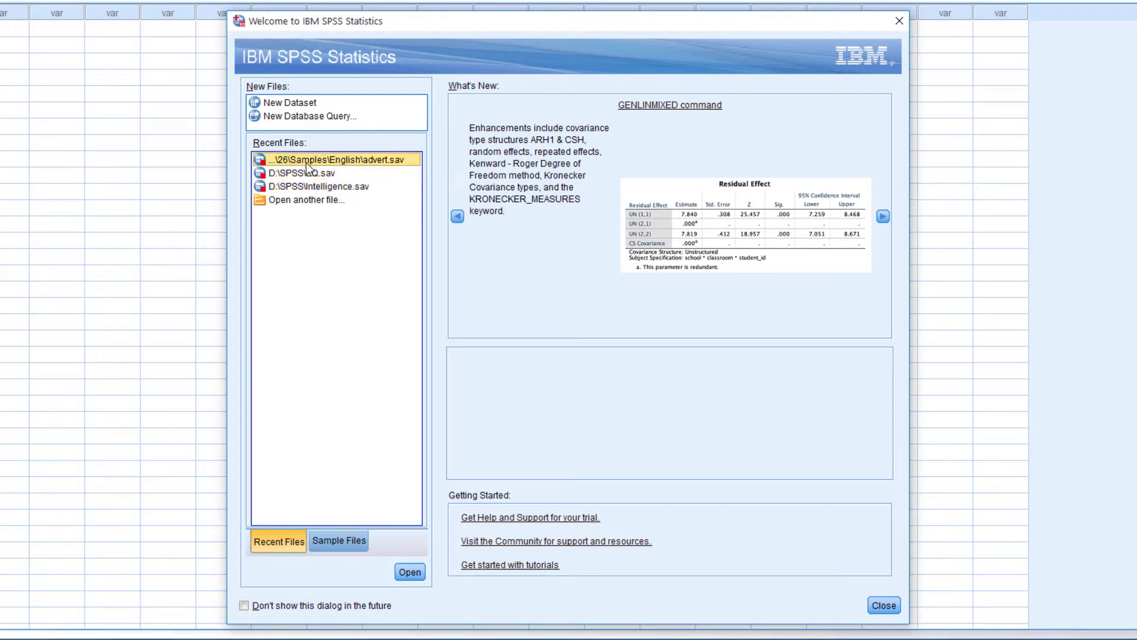
Highlight EQ.sav, Intelligence.sav and advert.sav, then open the browser via 'Open another file...'
left_click(306, 174)
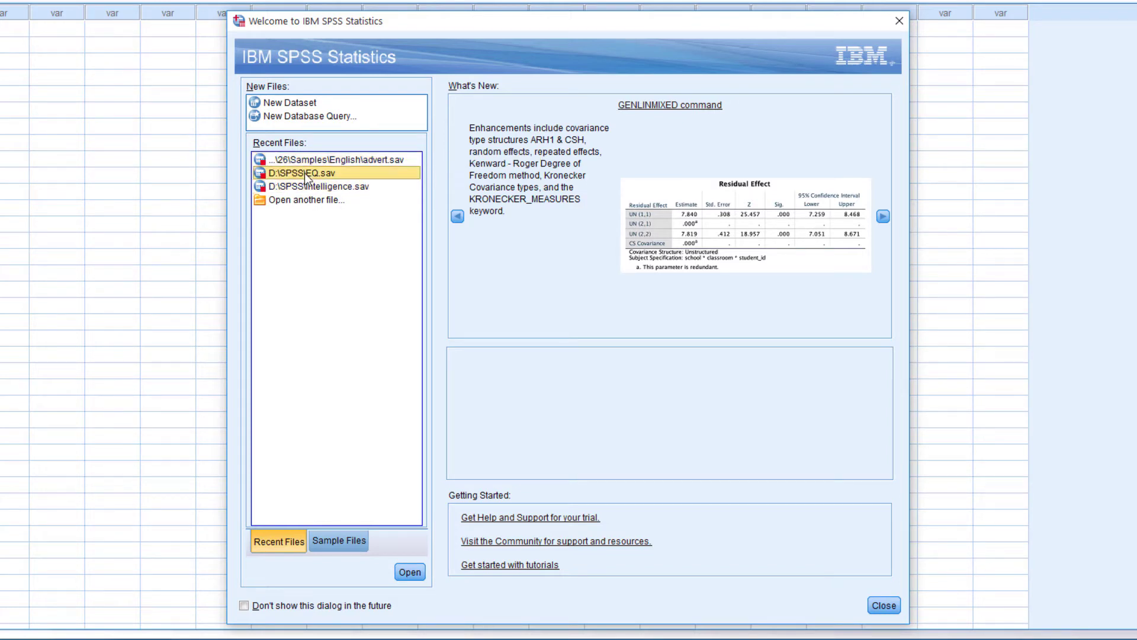
left_click(306, 186)
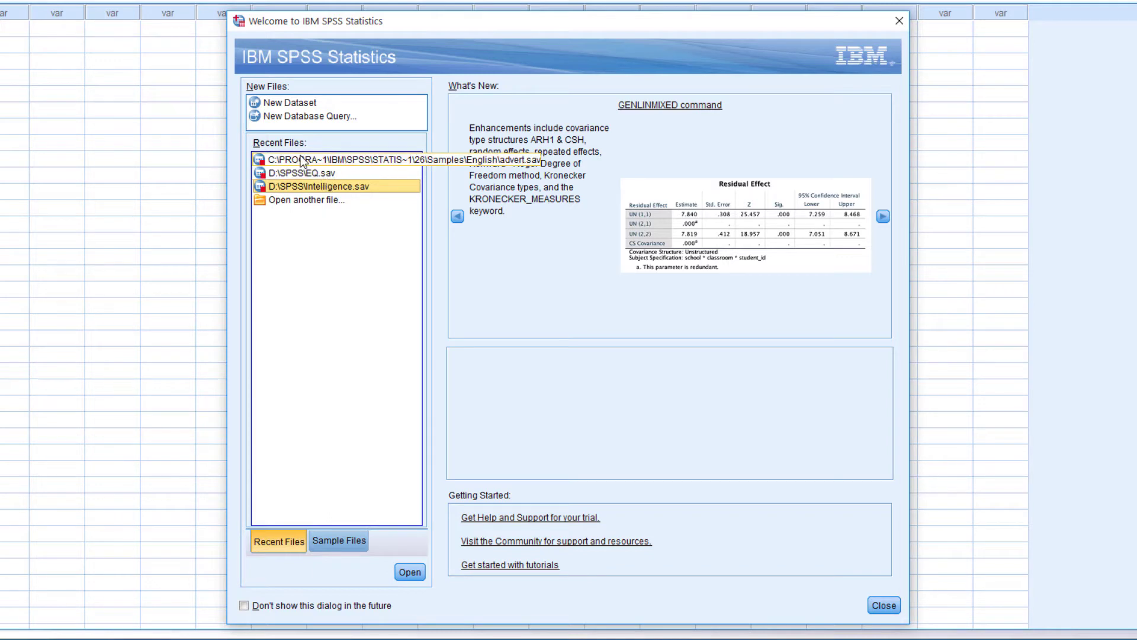
left_click(304, 161)
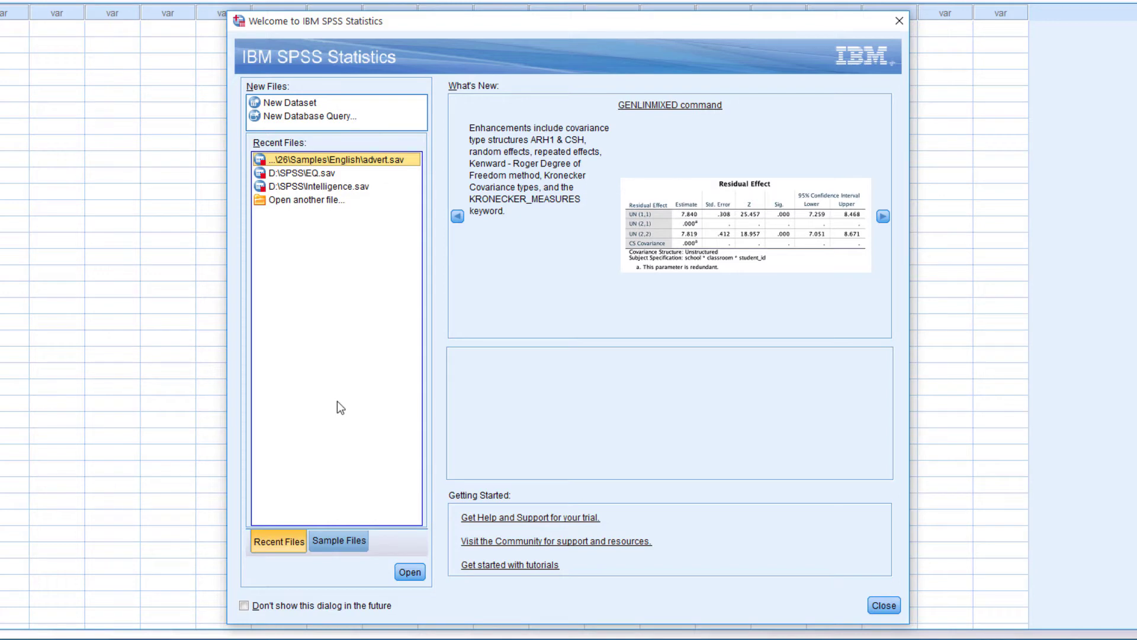
left_click(283, 201)
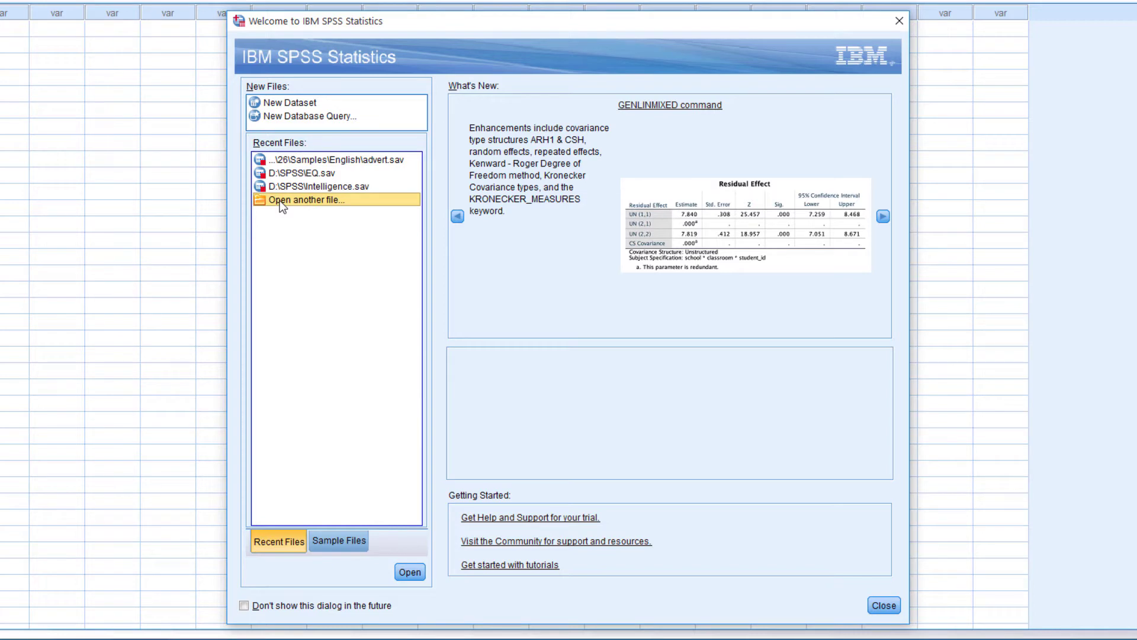
double_click(279, 200)
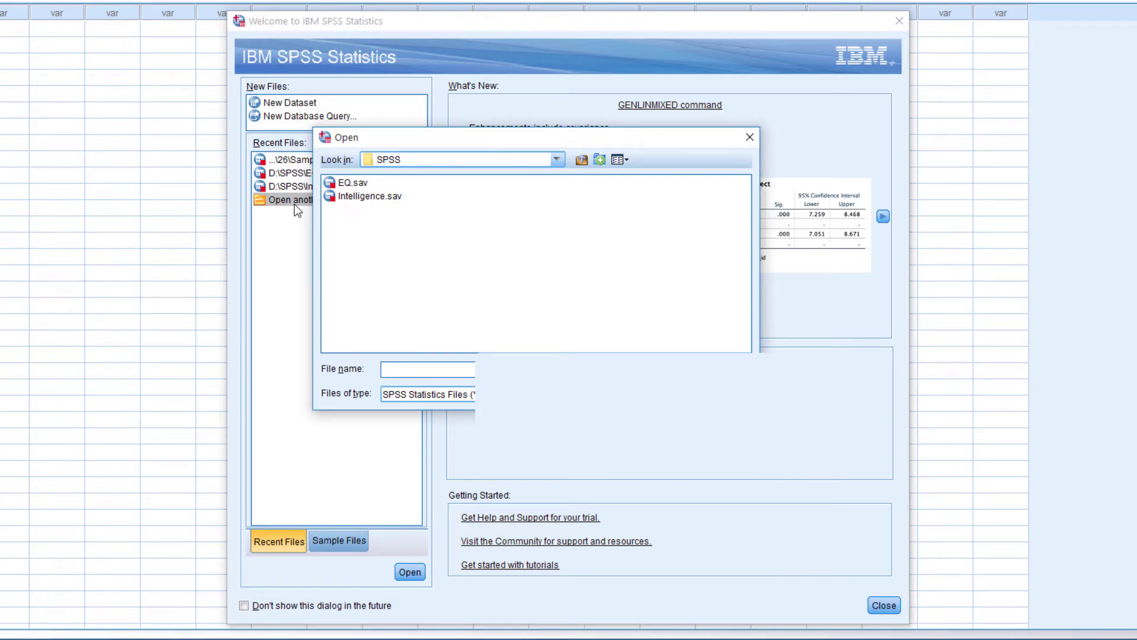
Cancel the Open dialog without opening Intelligence.sav, then pick advert.sav from Recent Files
left_click(350, 197)
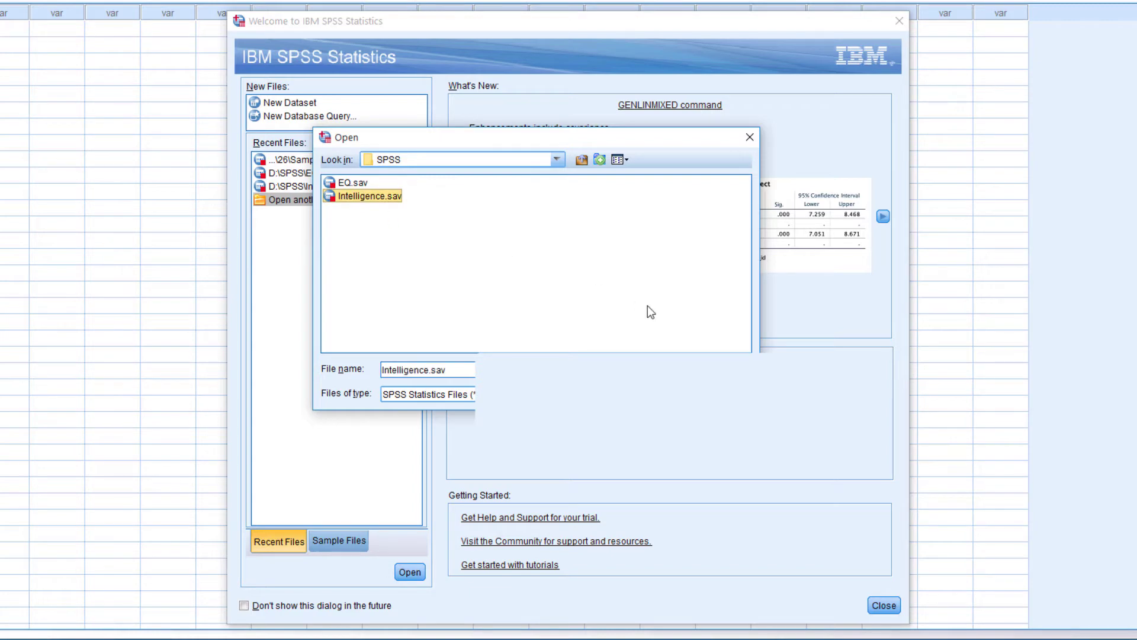
key("Return")
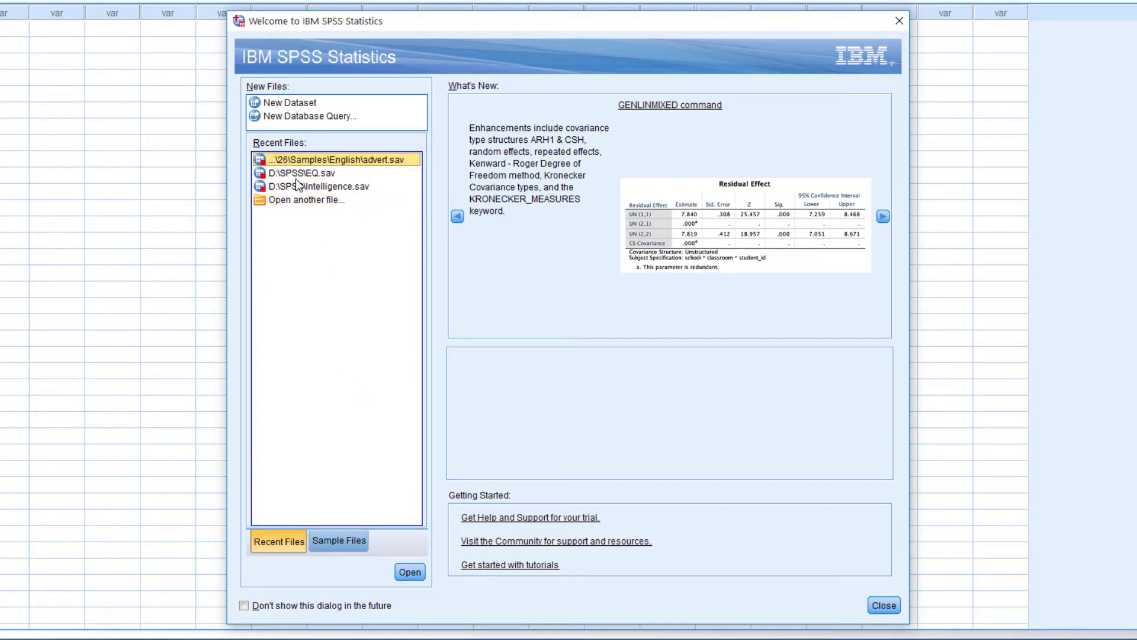
left_click(295, 201)
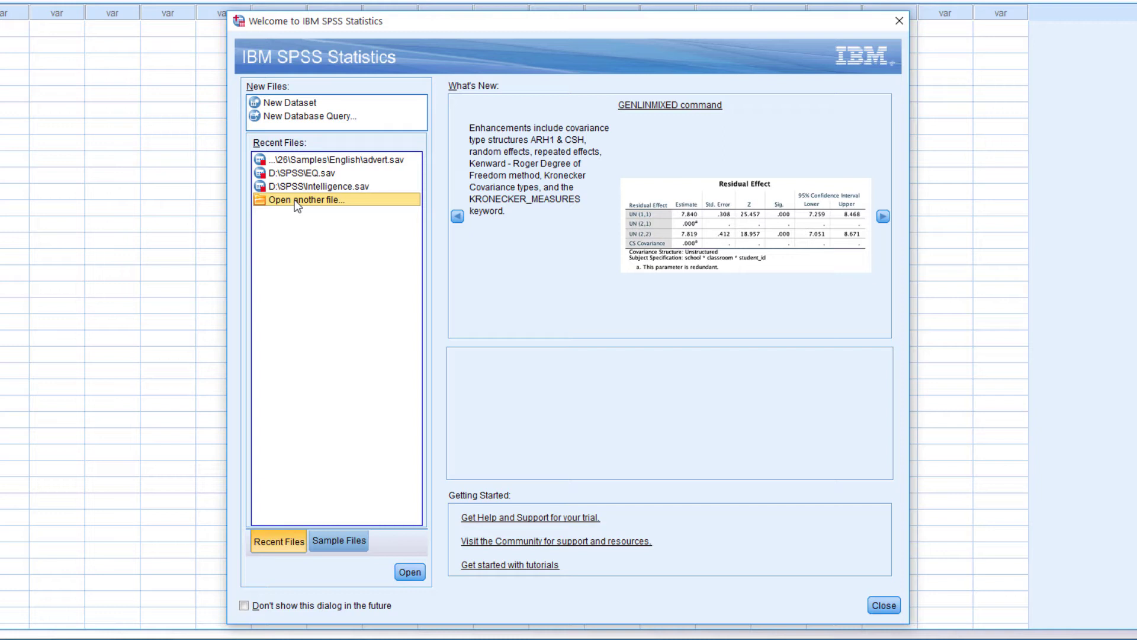
left_click(333, 161)
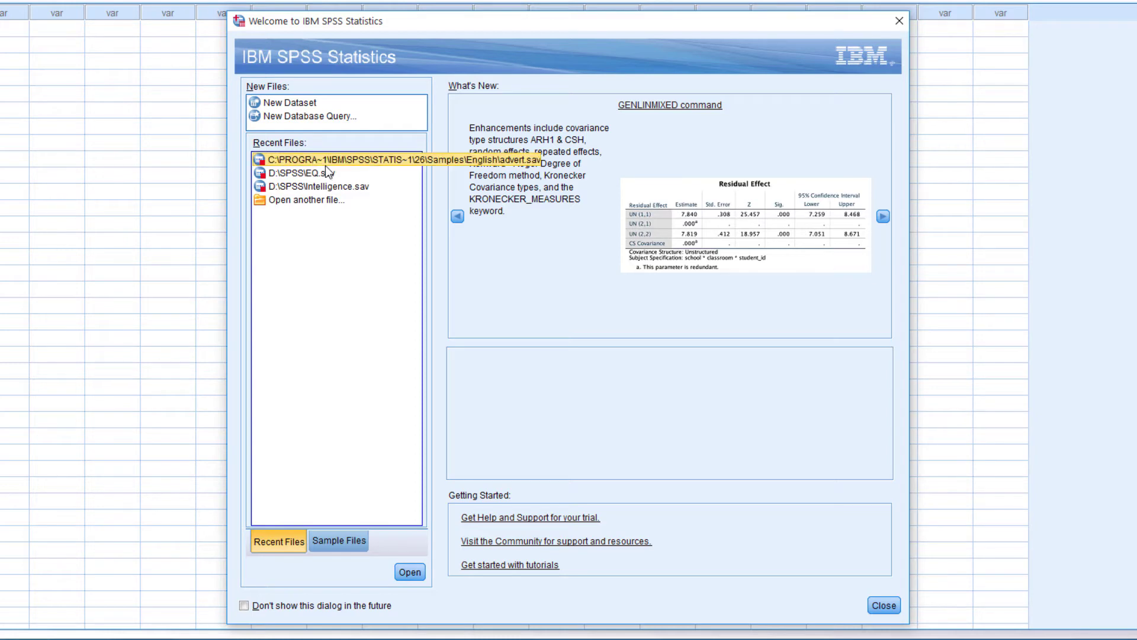
Load advert.sav and inspect its advert and sales variables in Variable View
left_click(411, 572)
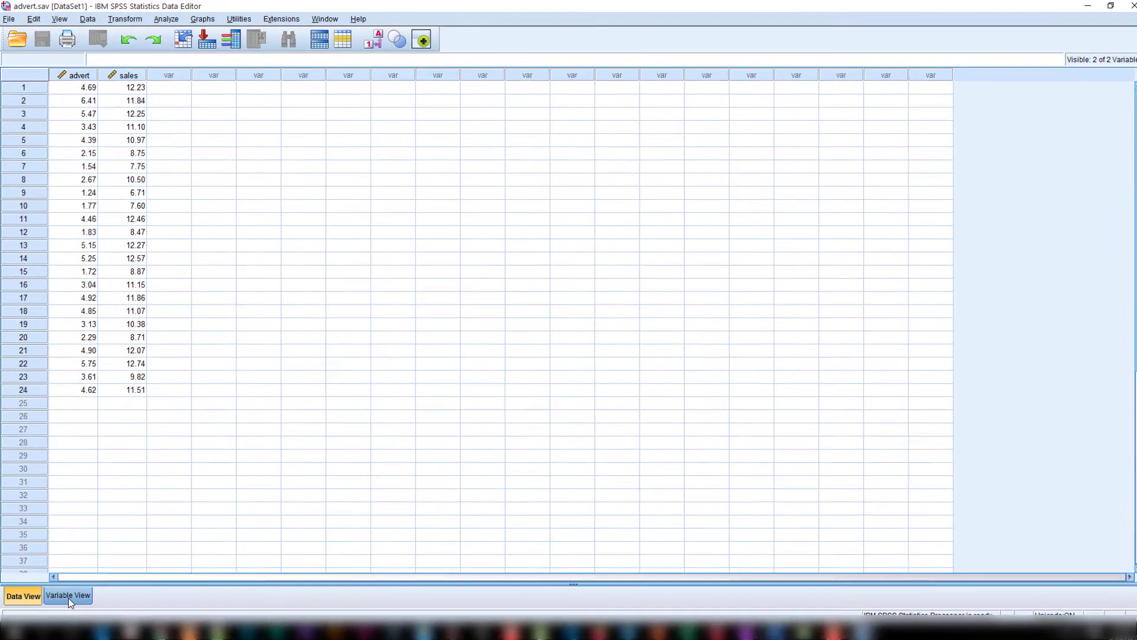
left_click(68, 591)
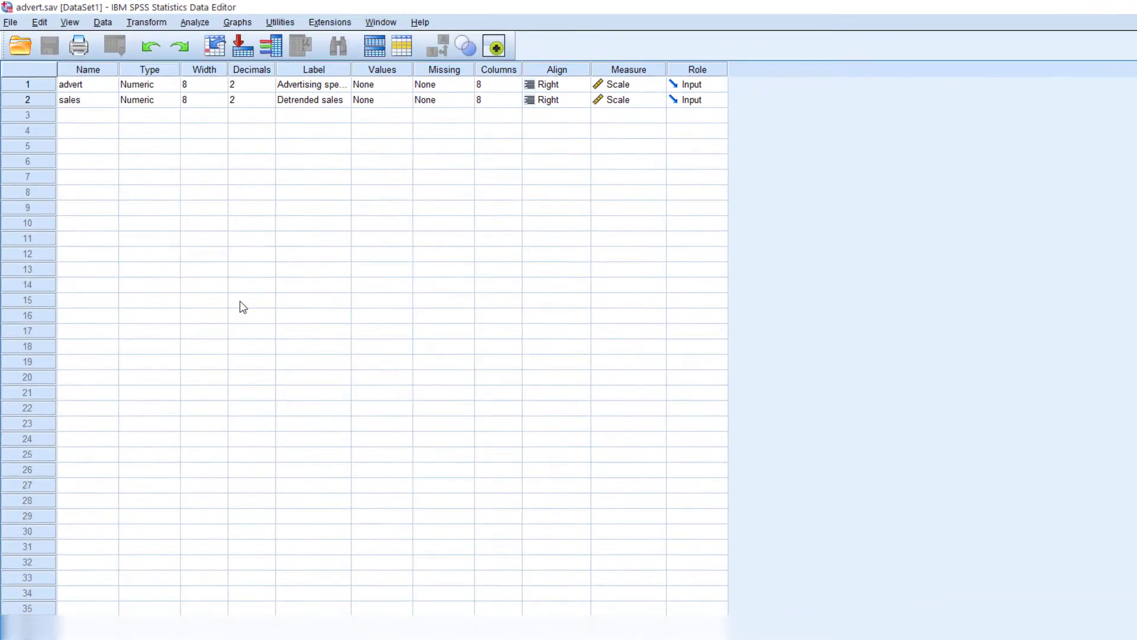
left_click(110, 90)
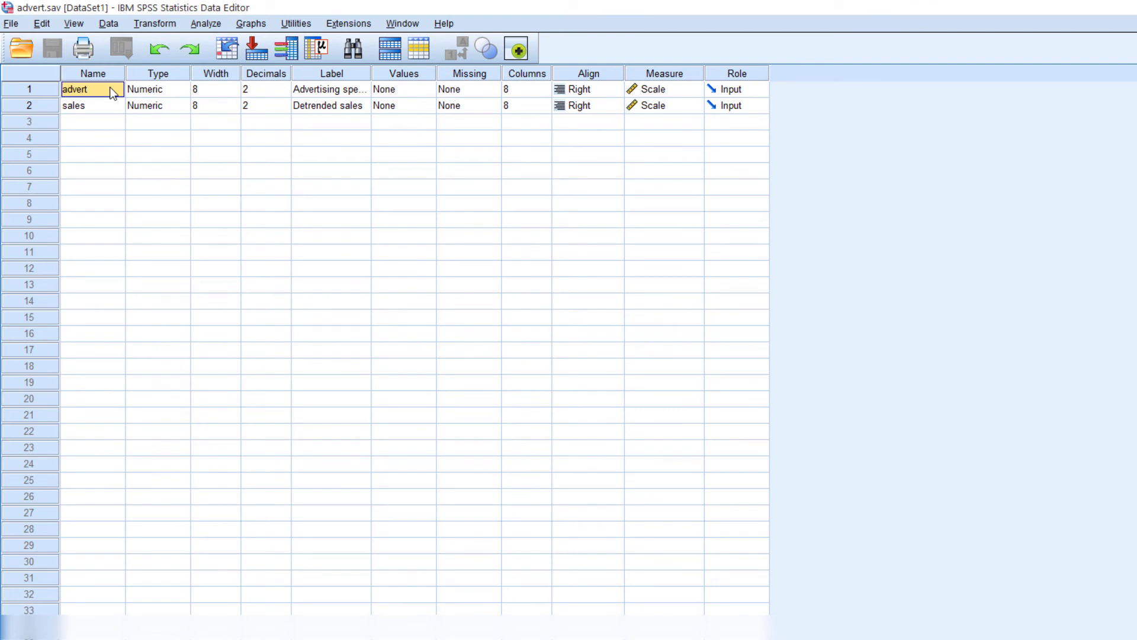
left_click(102, 106)
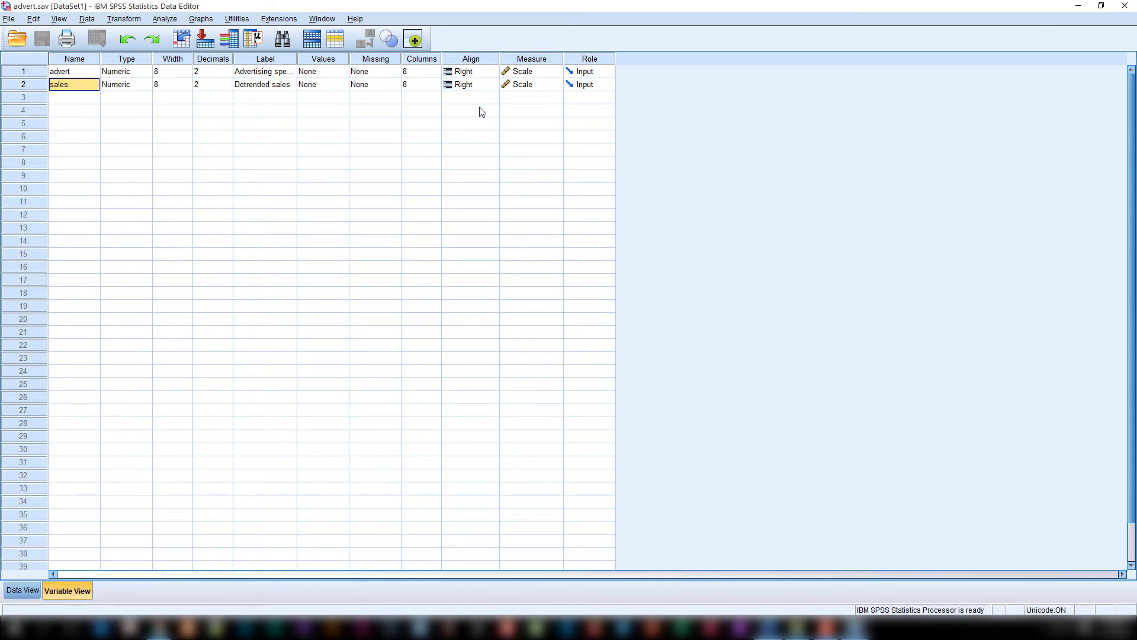
left_click(23, 591)
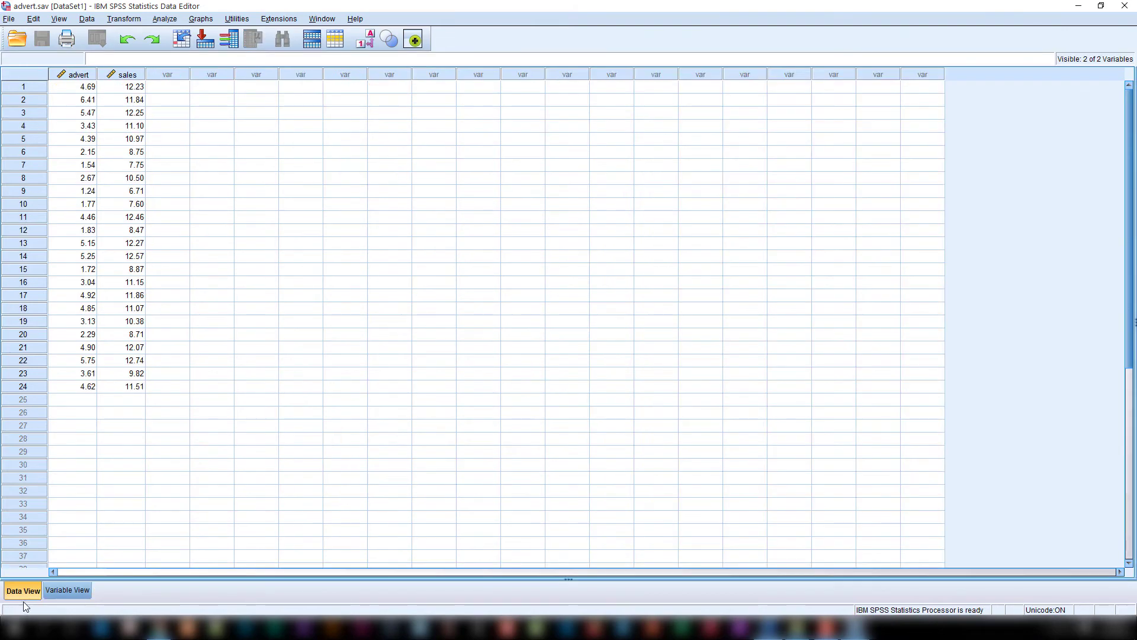
left_click(88, 87)
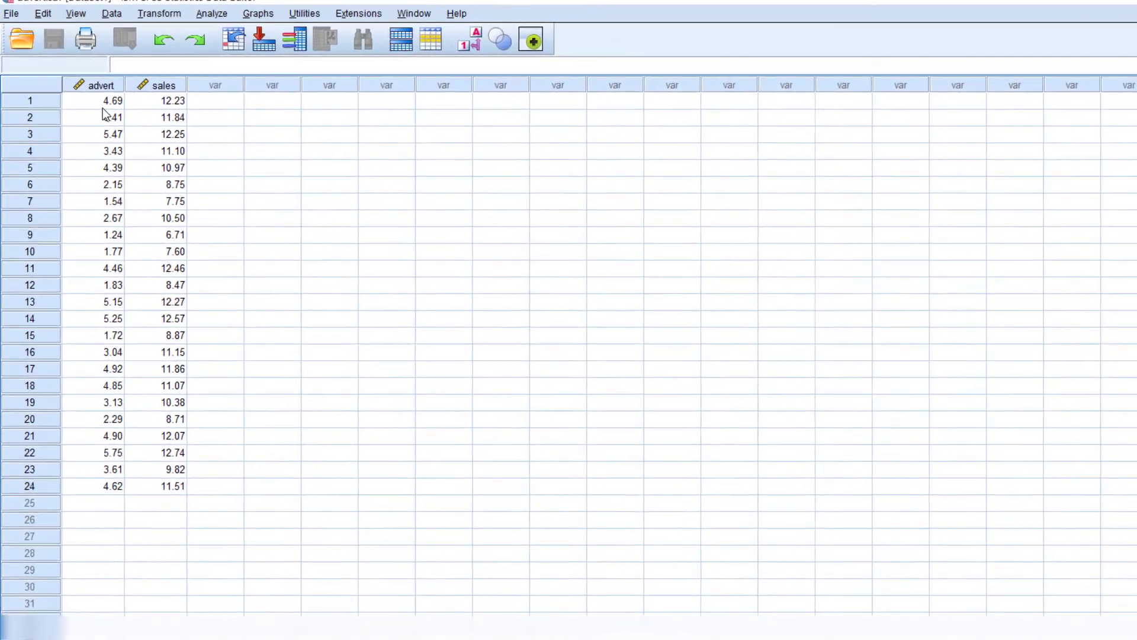
left_click(178, 109)
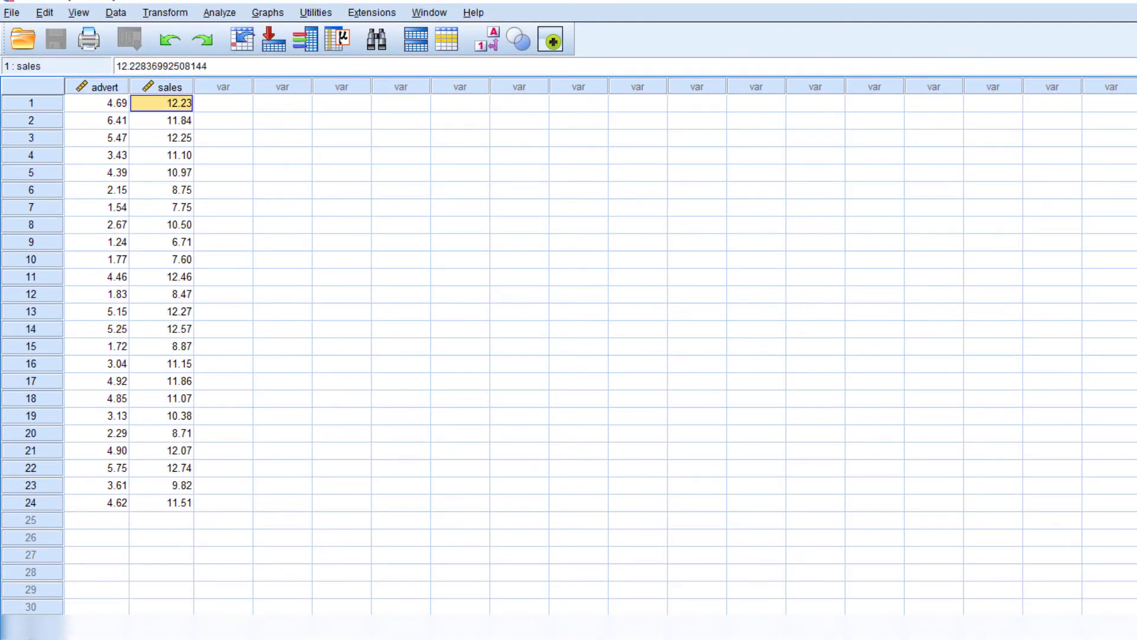
left_click(89, 630)
left_click(107, 85)
left_click(108, 104)
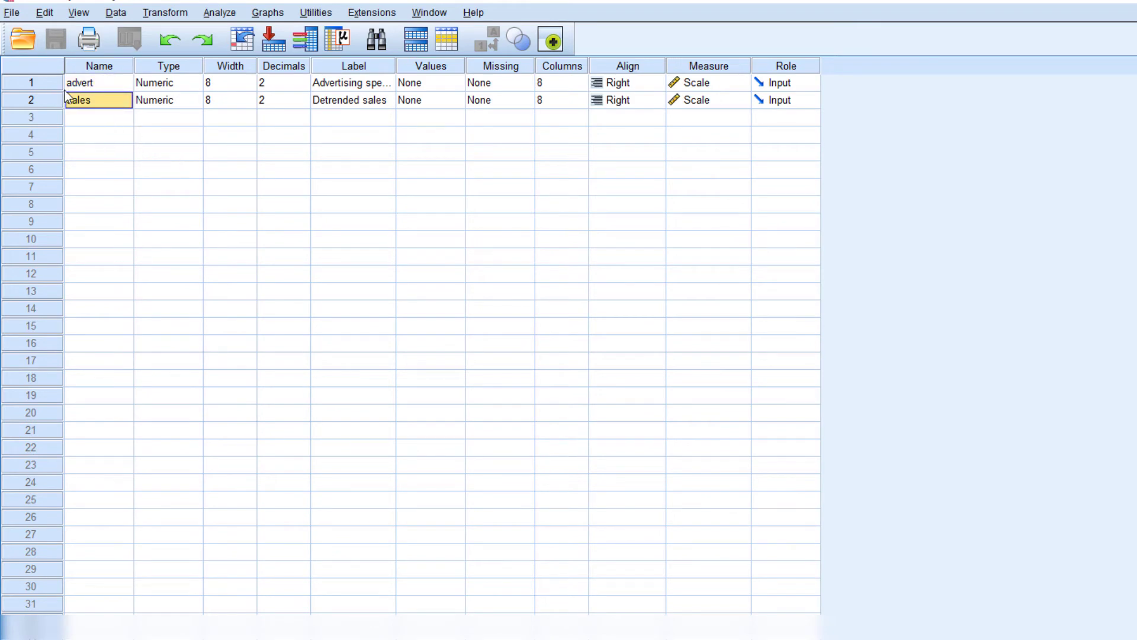
left_click(33, 631)
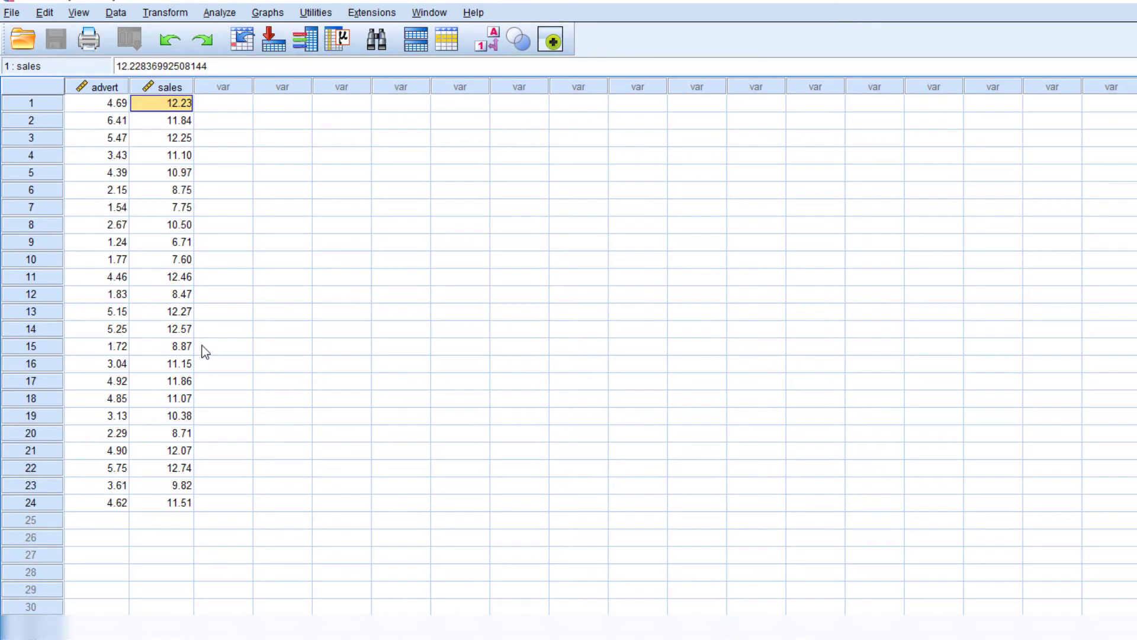
left_click(102, 89)
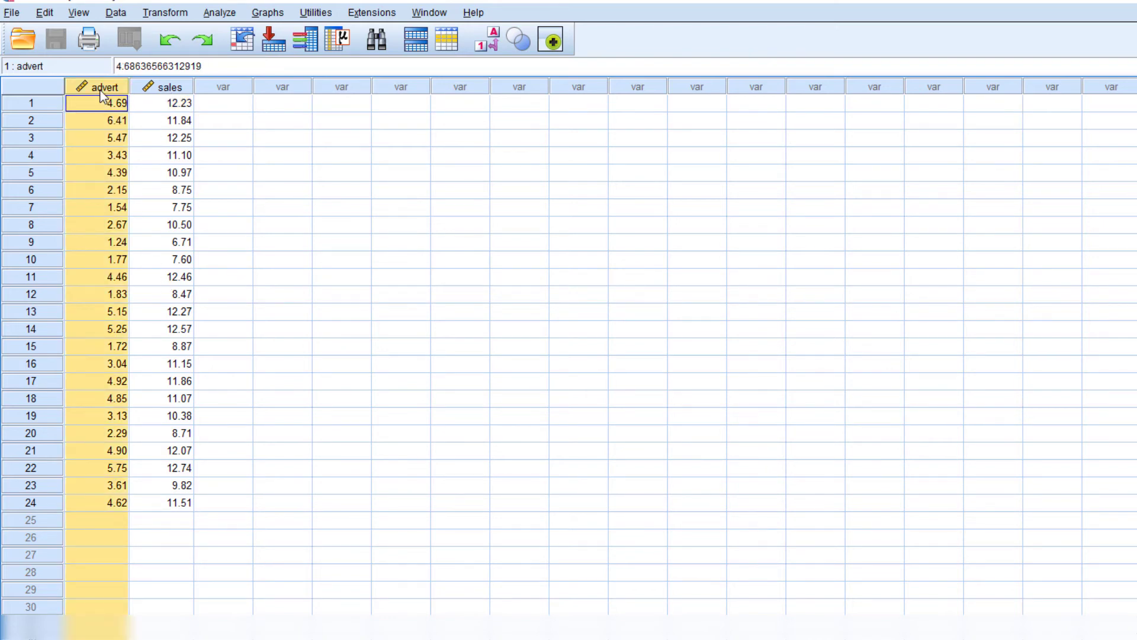
left_click(177, 86)
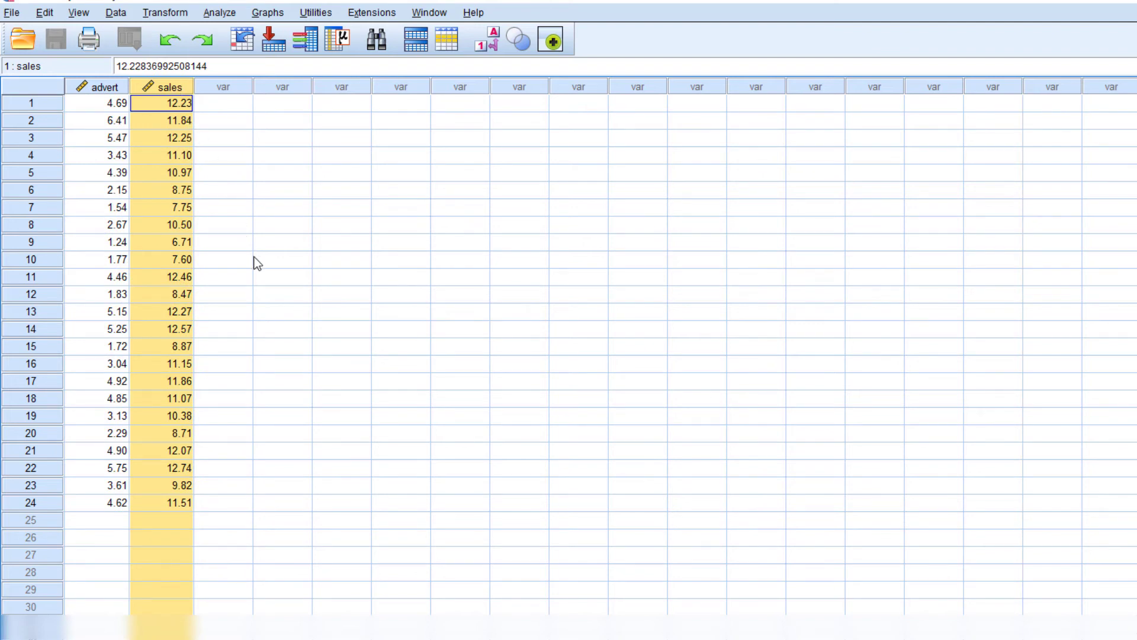
left_click(264, 301)
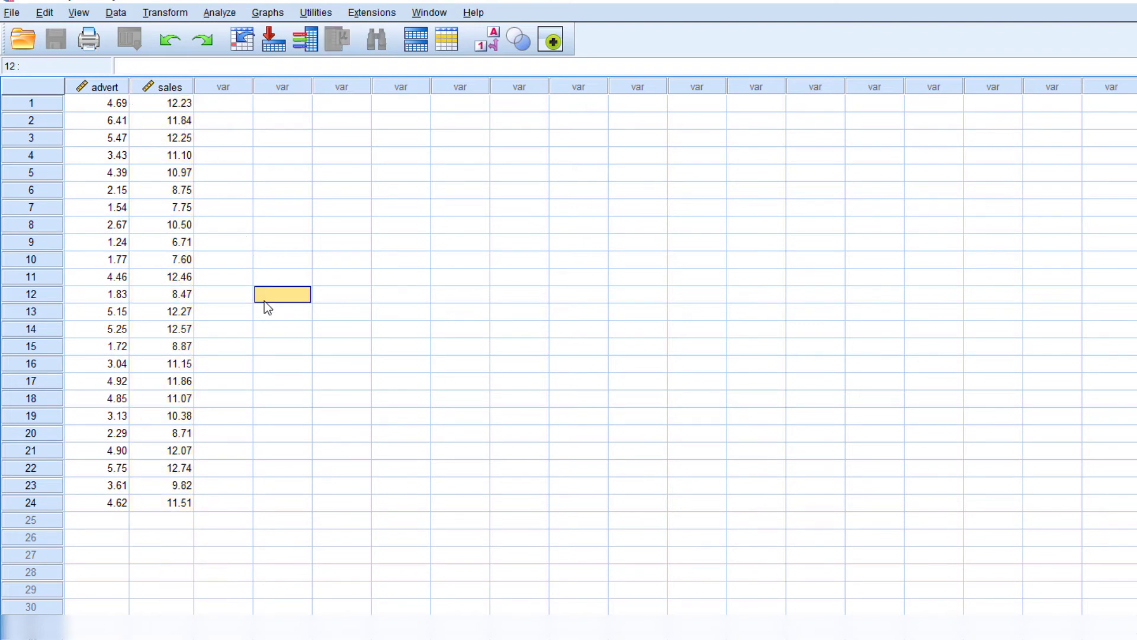
left_click(107, 174)
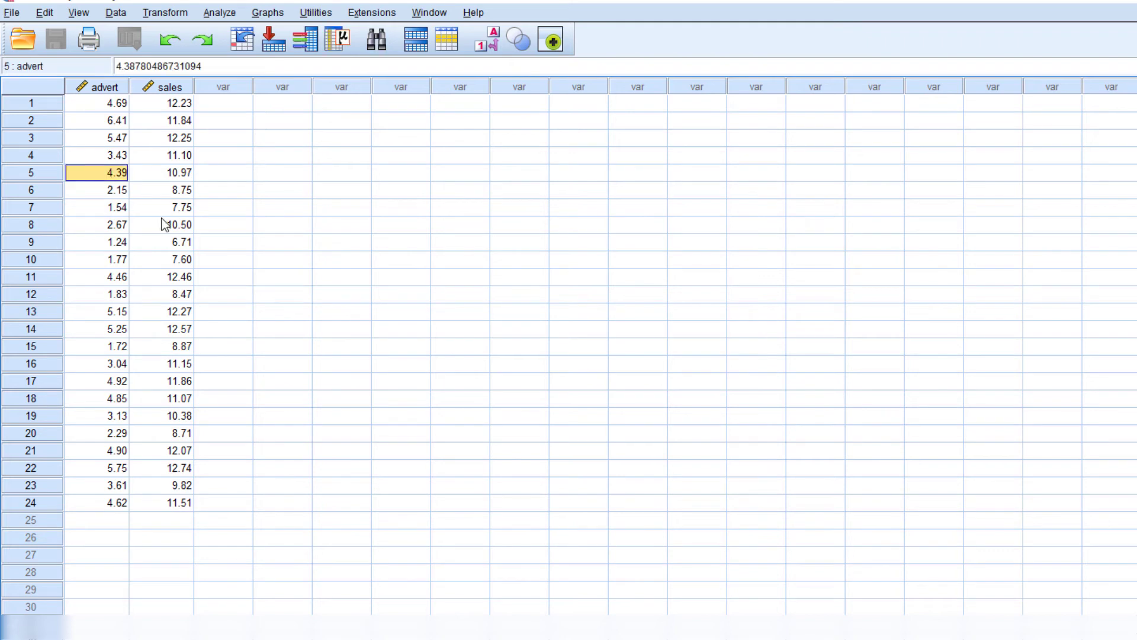
left_click(92, 260)
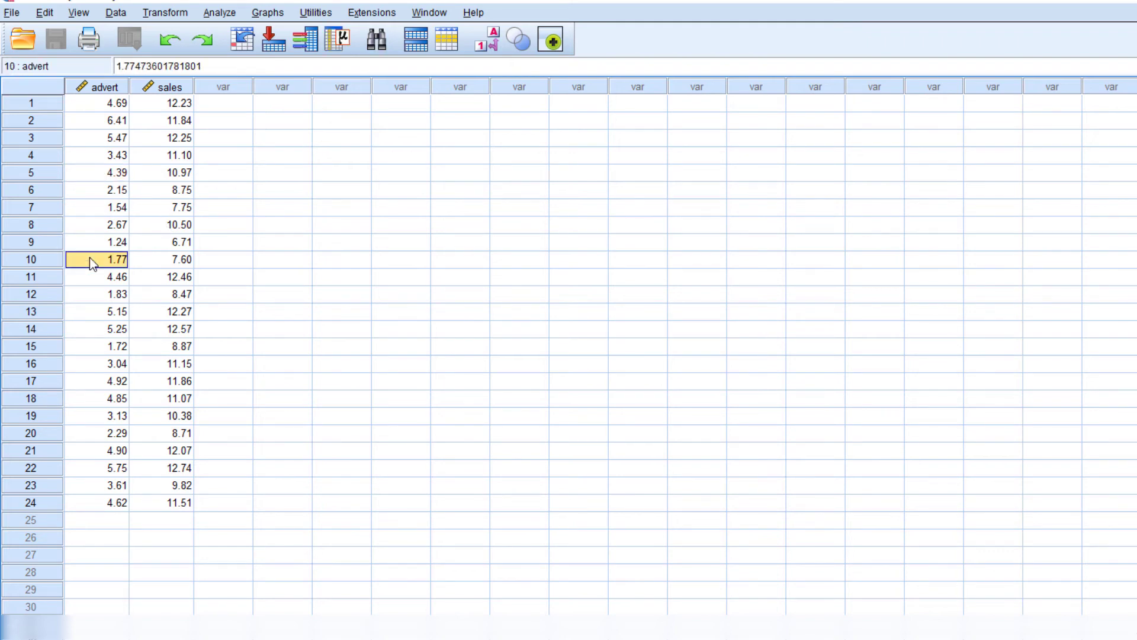
left_click(96, 331)
left_click(106, 225)
left_click(108, 157)
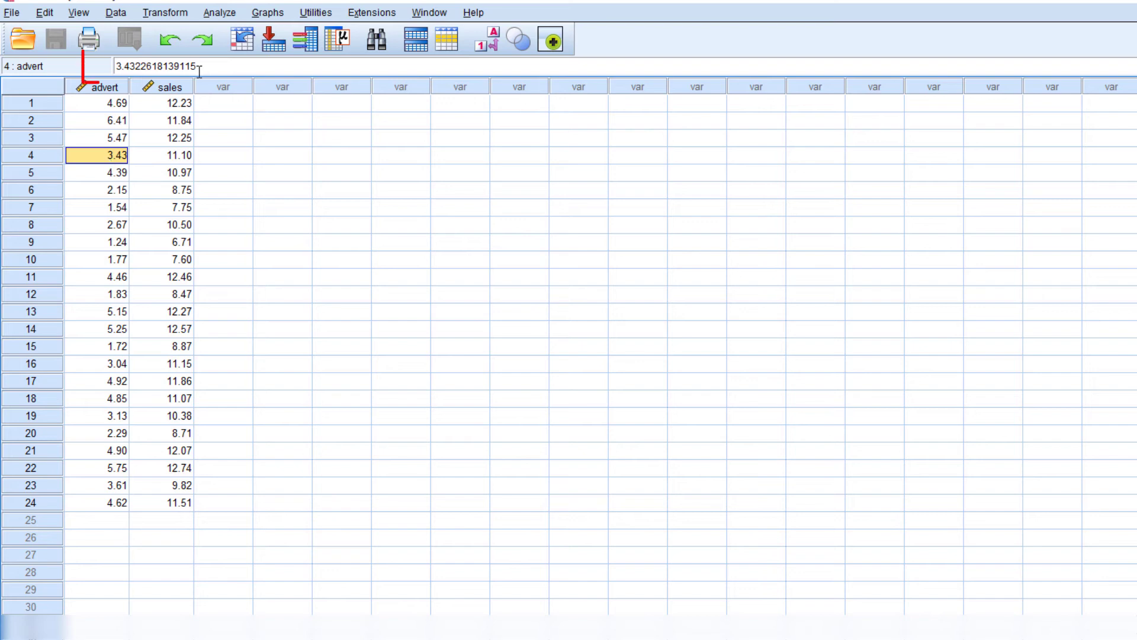
left_click_drag(198, 66, 116, 66)
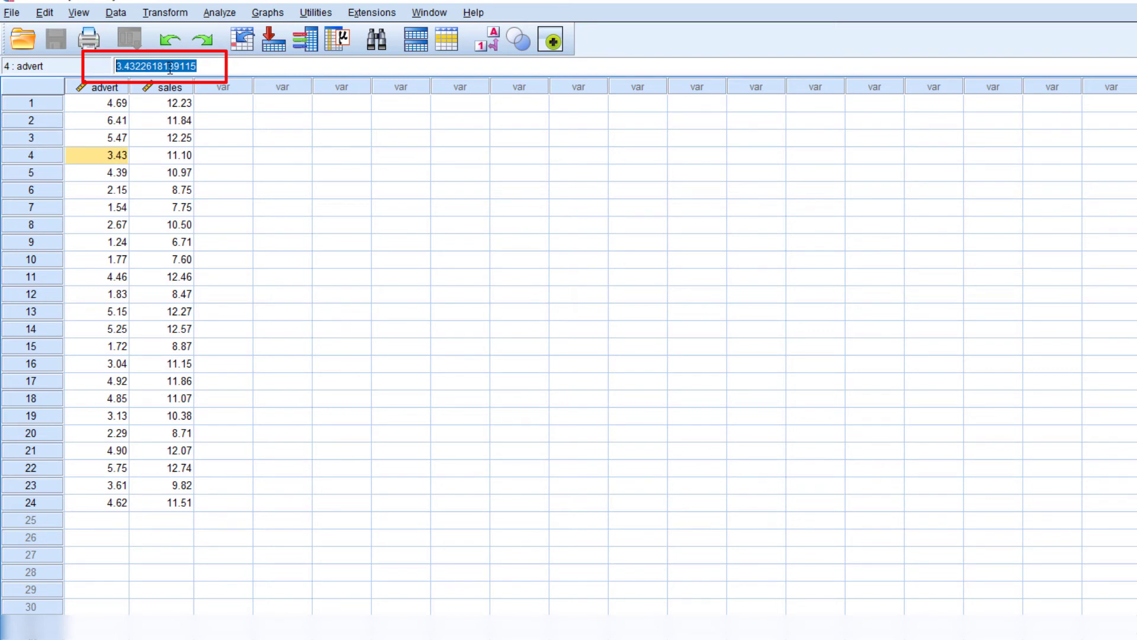
left_click(116, 207)
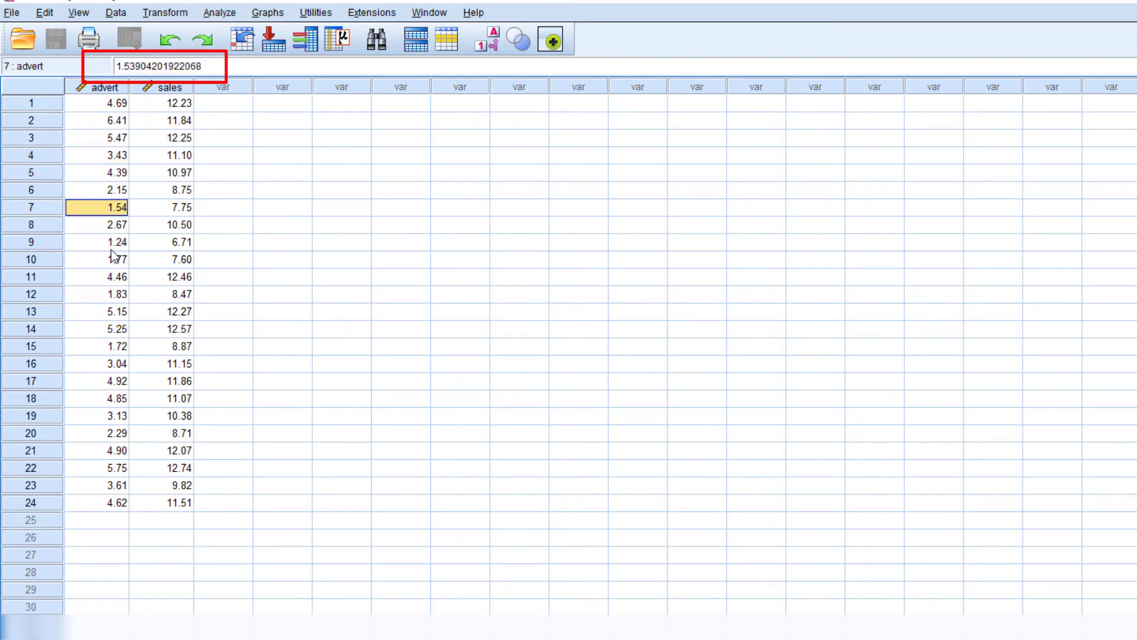
left_click(111, 249)
left_click(114, 299)
left_click(169, 230)
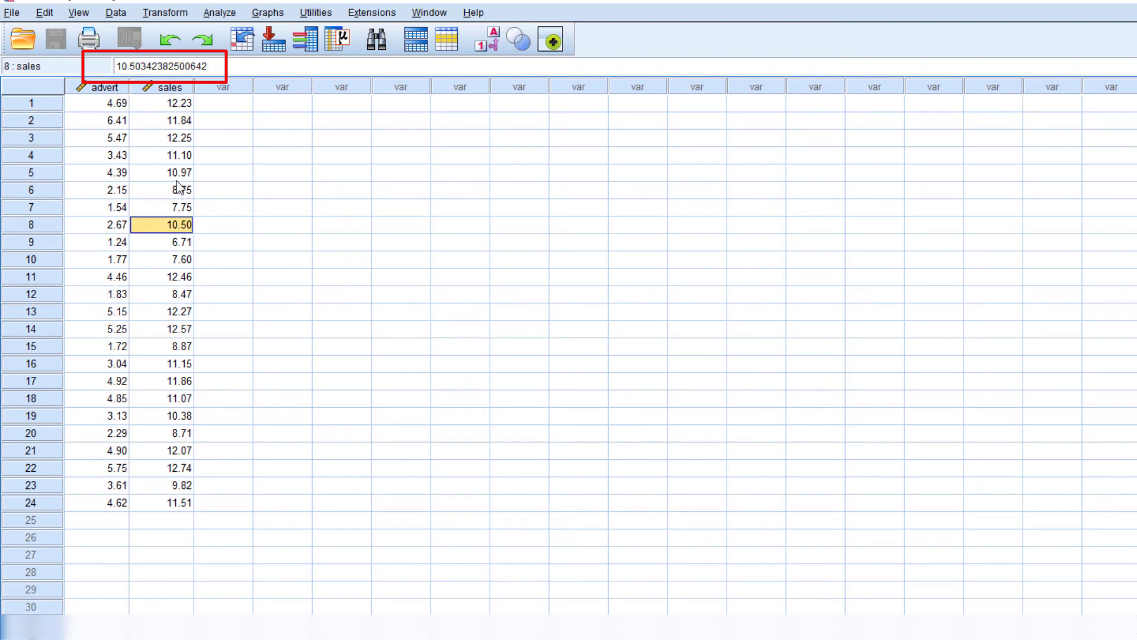
left_click(176, 178)
left_click_drag(213, 65, 106, 63)
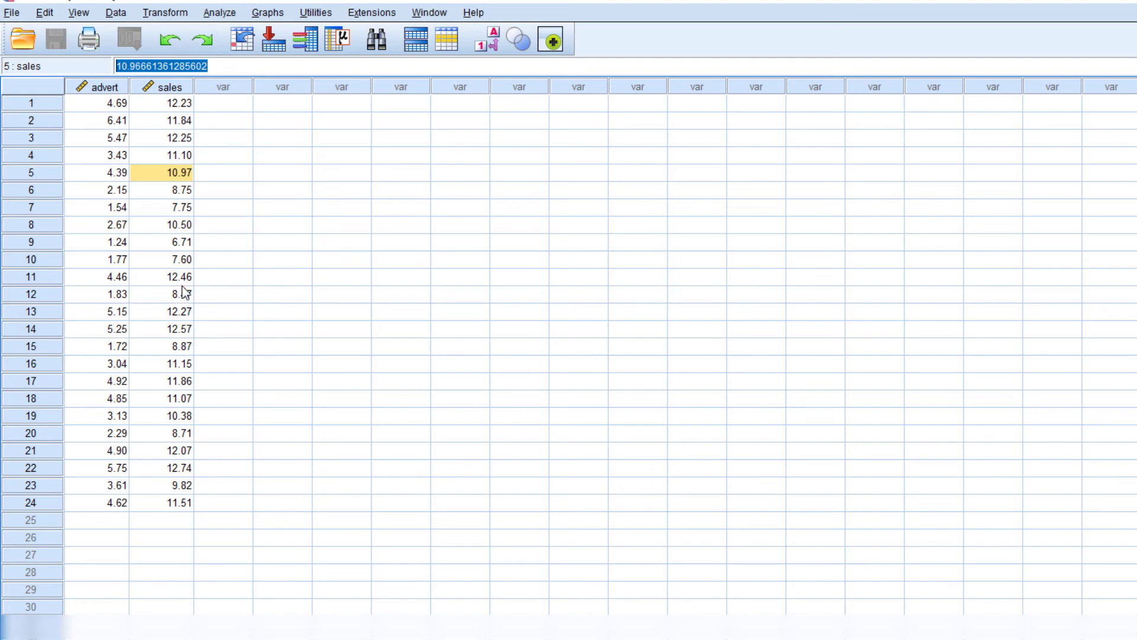
Enter row 25 with advert 3.45 and sales 10.25 in Data View
left_click(113, 524)
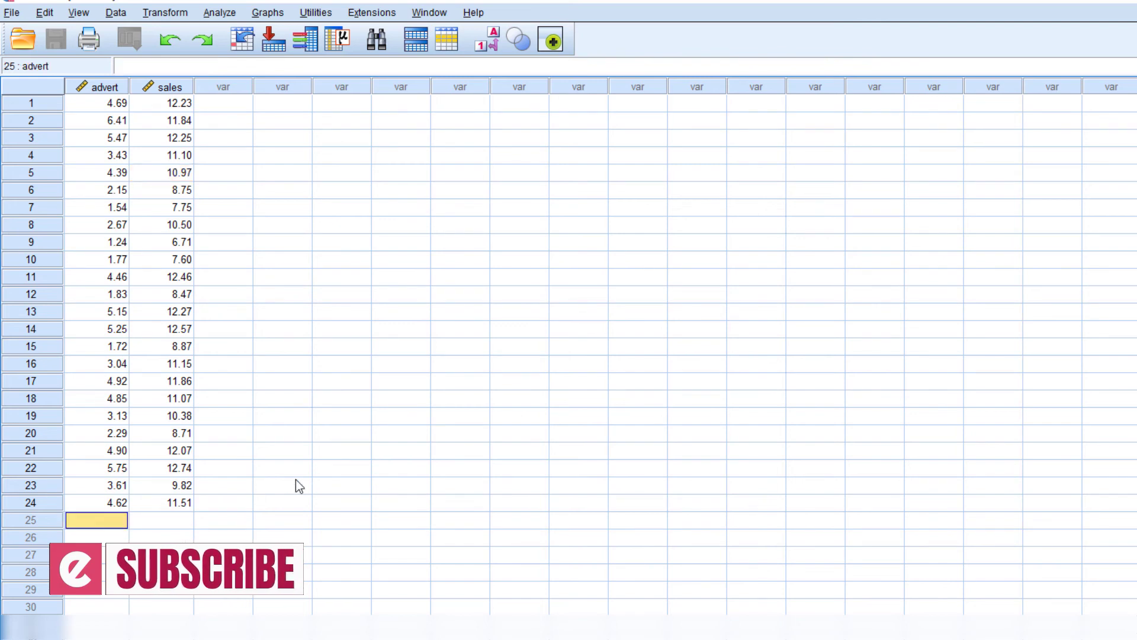
type("3.45")
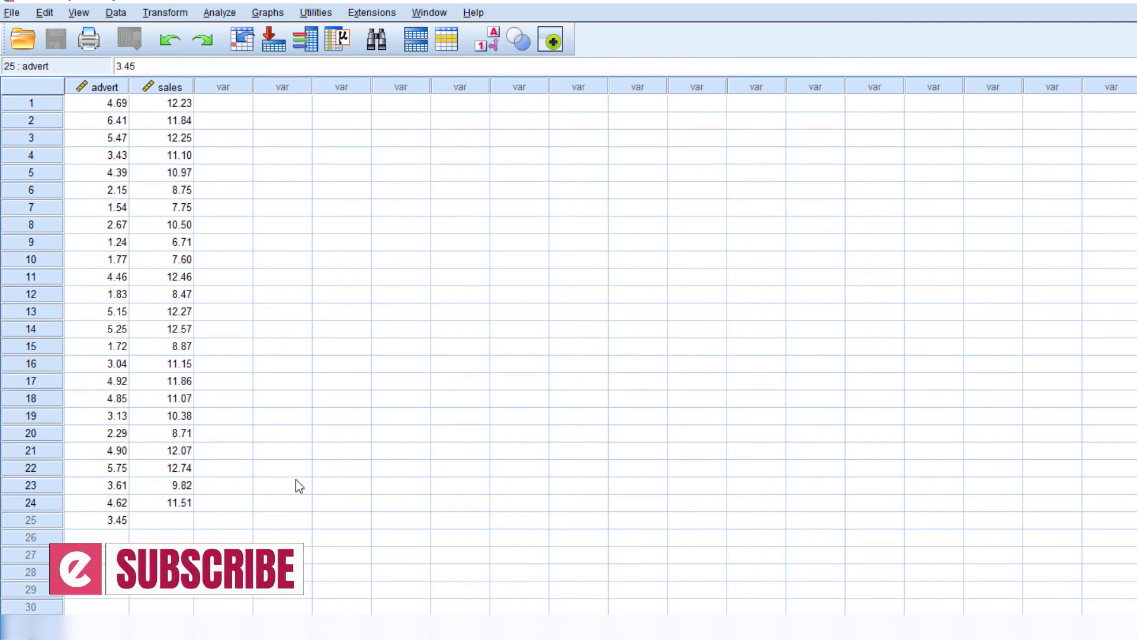
key("Return")
key("Up")
key("Right")
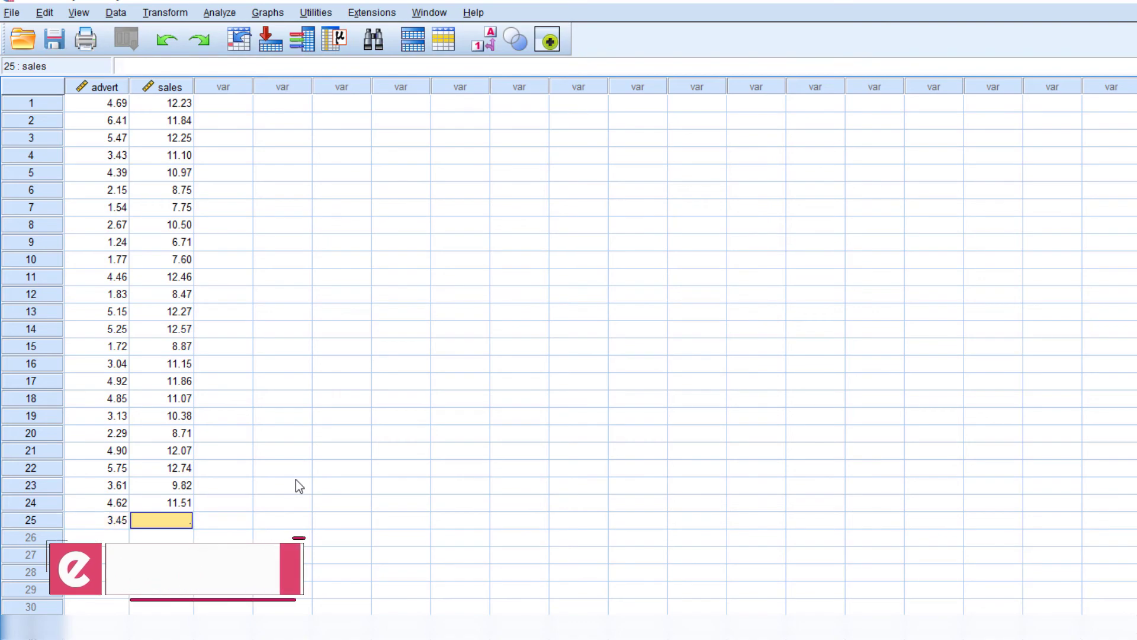
type("10.25")
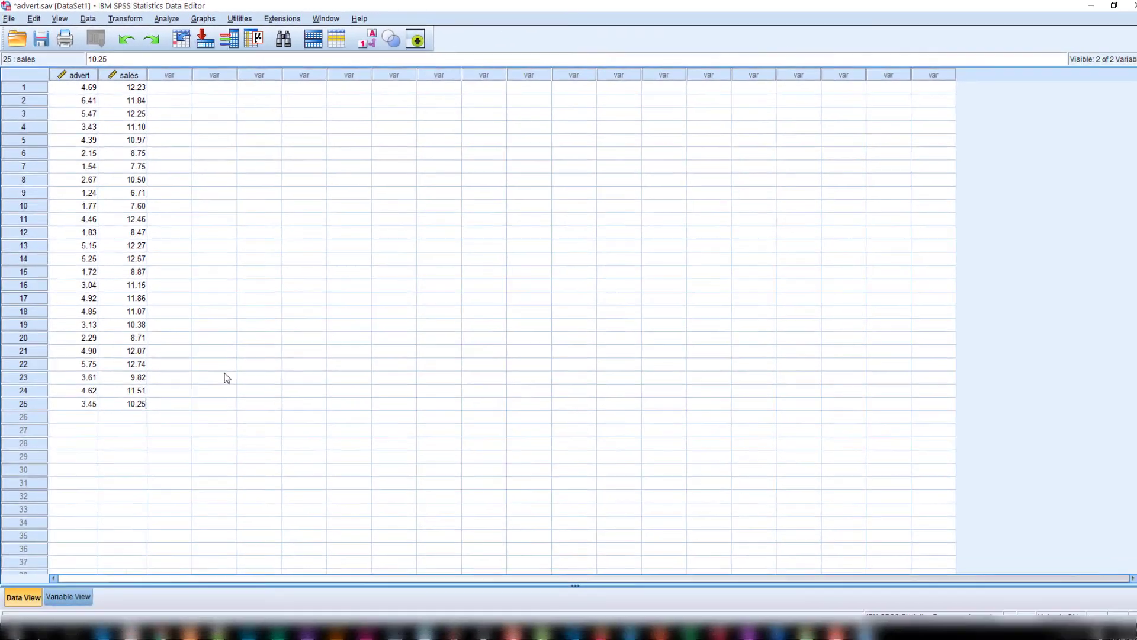
key("Return")
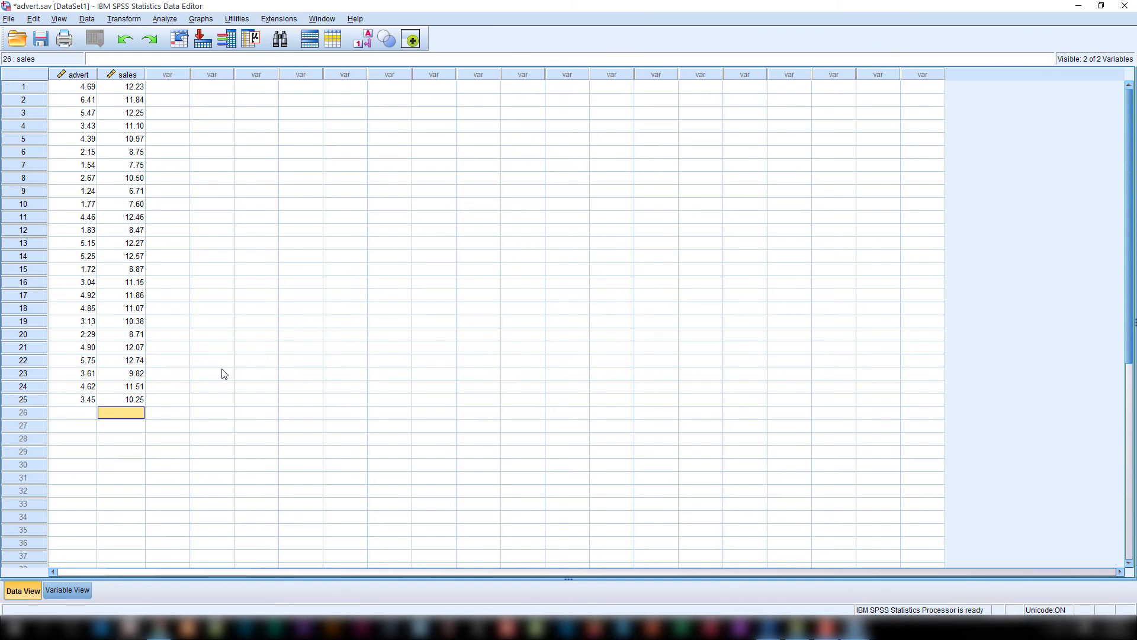
Review the advert and sales variable definitions in Variable View
left_click(66, 590)
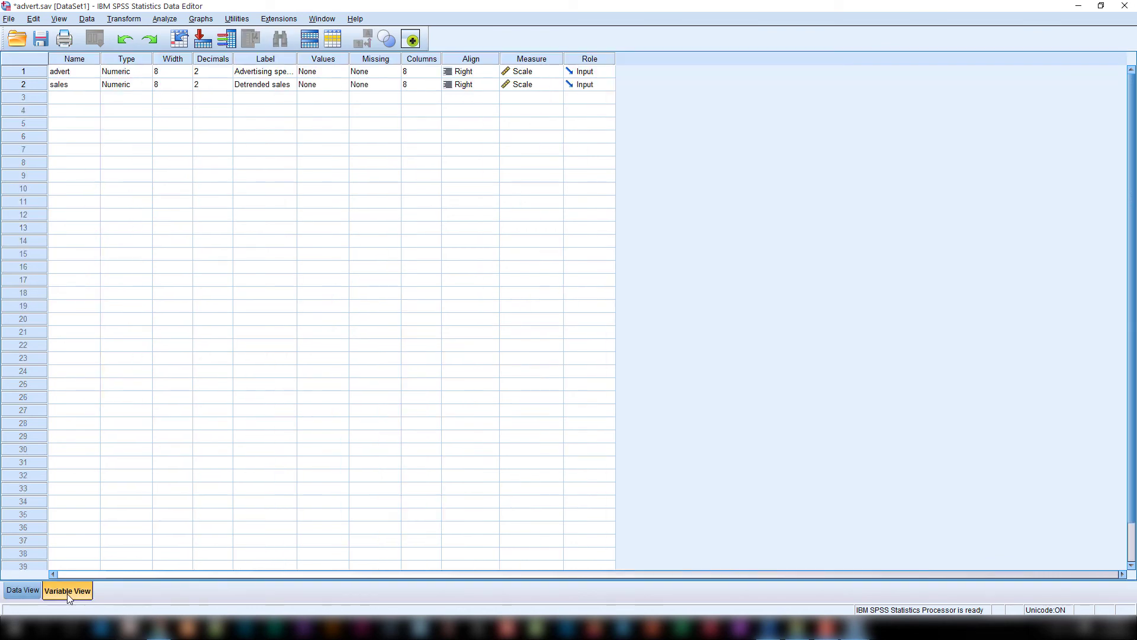
left_click(79, 98)
left_click(29, 587)
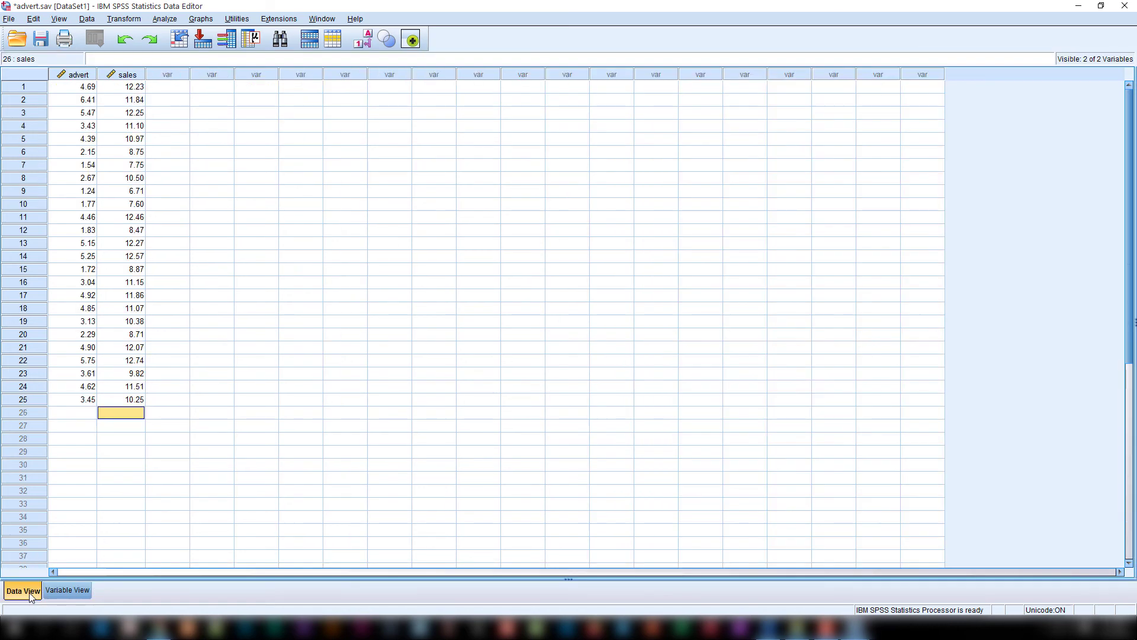
left_click(77, 590)
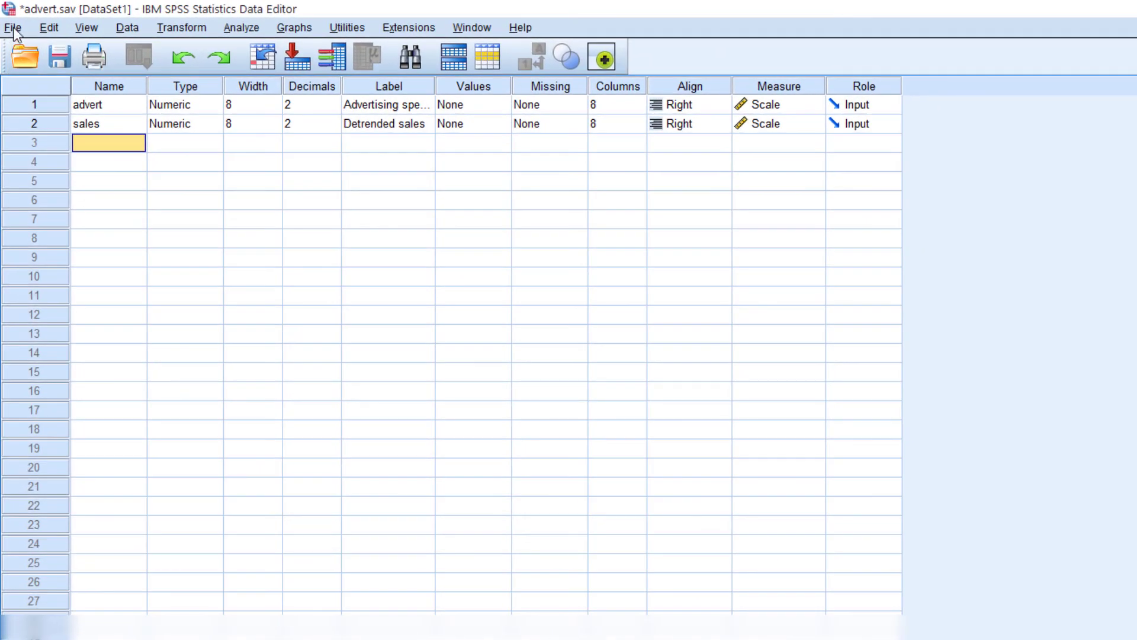
Create a new blank dataset with File > New > Data
left_click(13, 28)
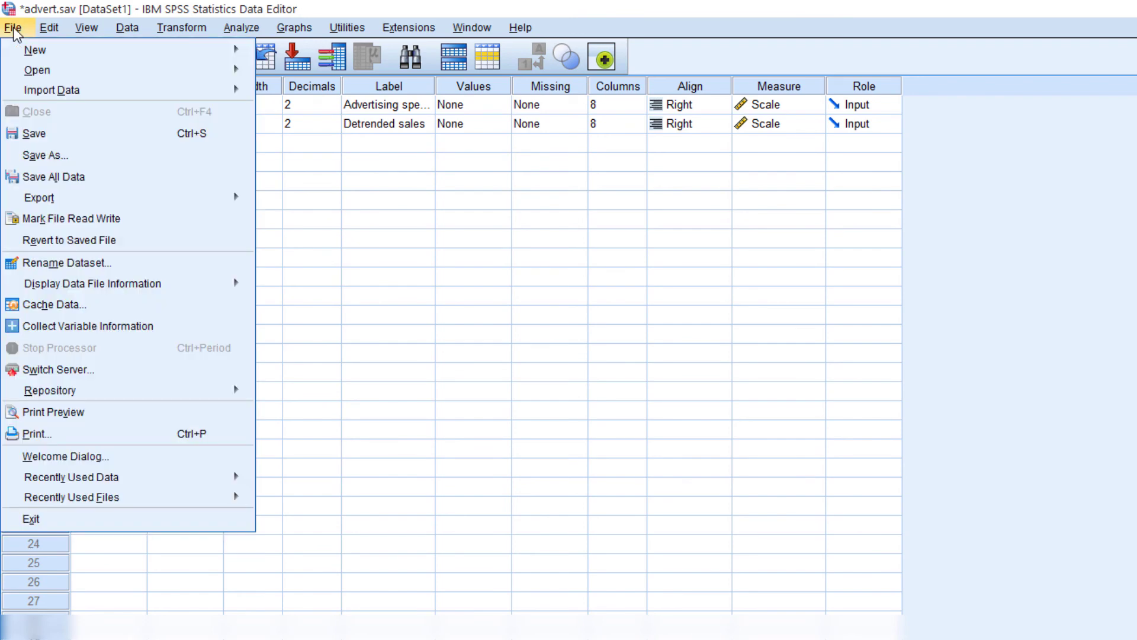
left_click(40, 50)
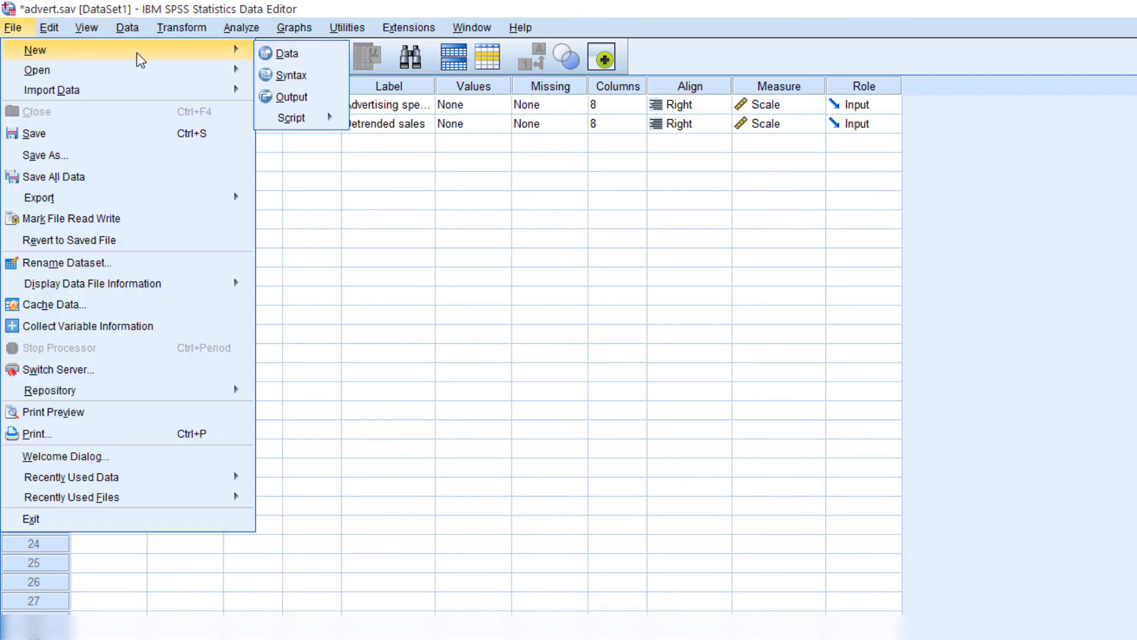
left_click(305, 61)
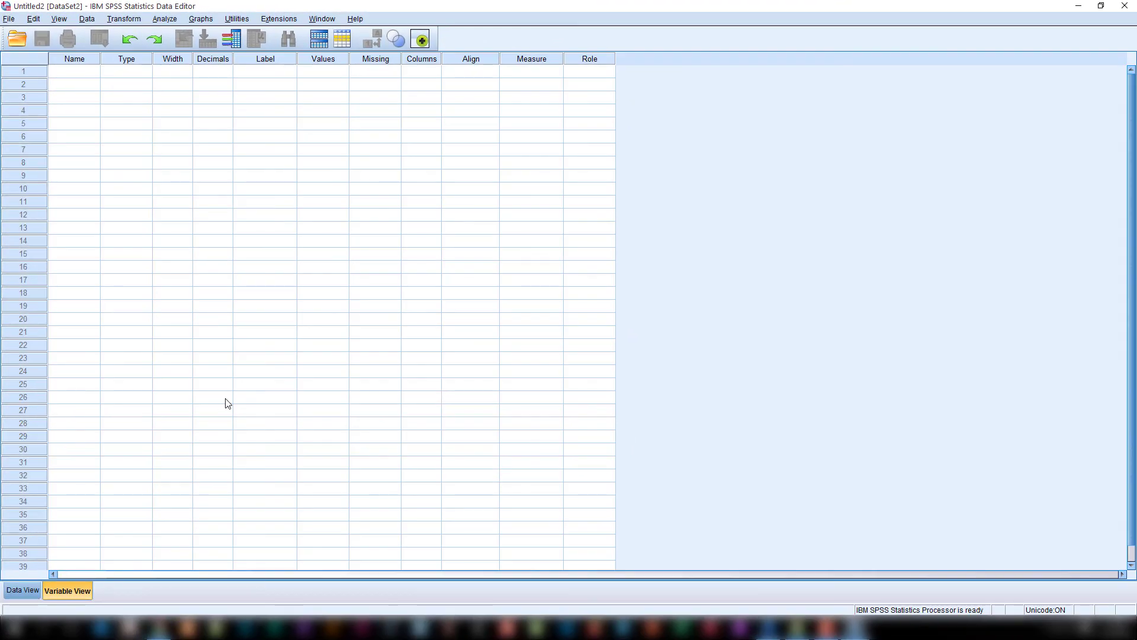
Switch Untitled2 between Data View and Variable View, ending on its empty variable list
left_click(88, 75)
left_click(17, 590)
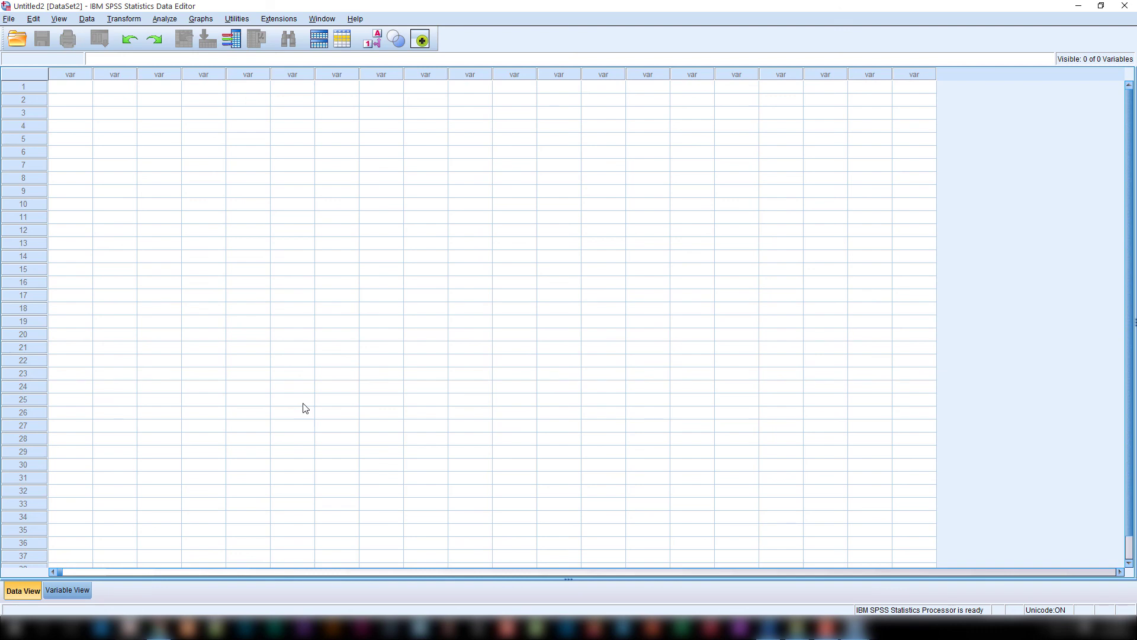
left_click(74, 589)
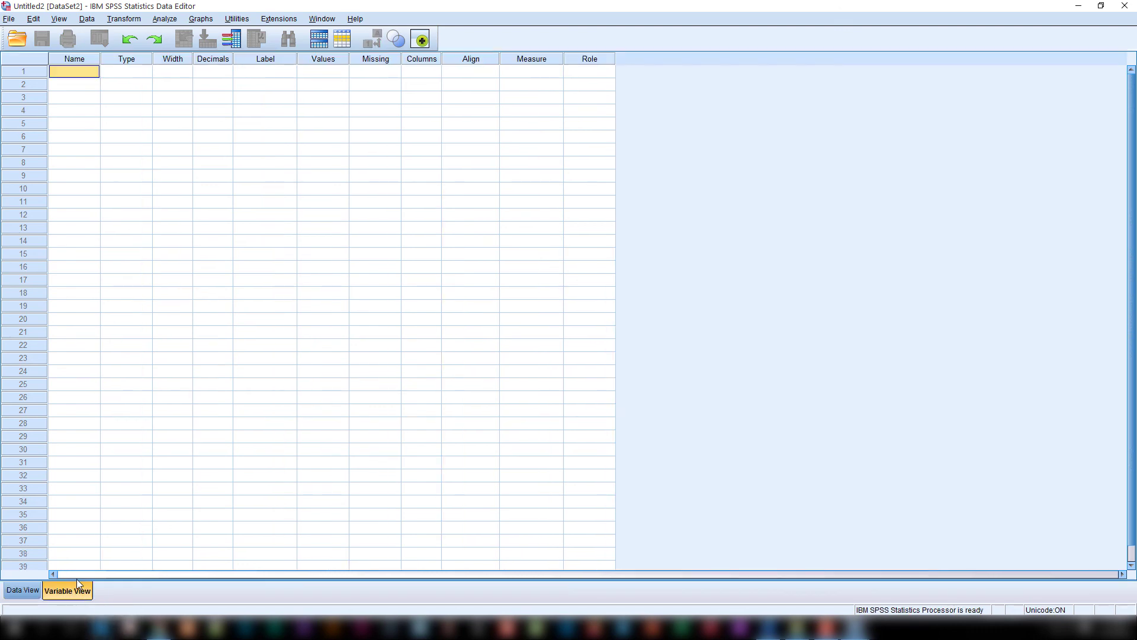